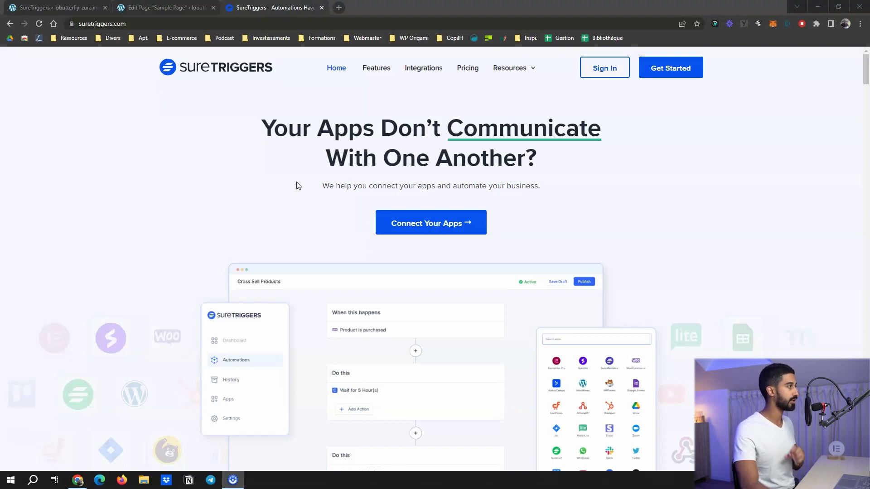
Step: Browse the SureTriggers homepage and scroll through its sample automation workflow preview
left_click(297, 186)
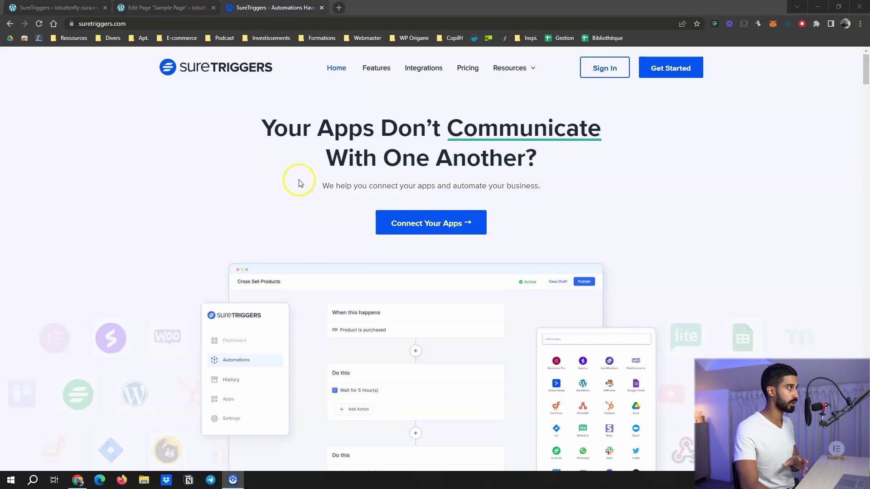
left_click(283, 178)
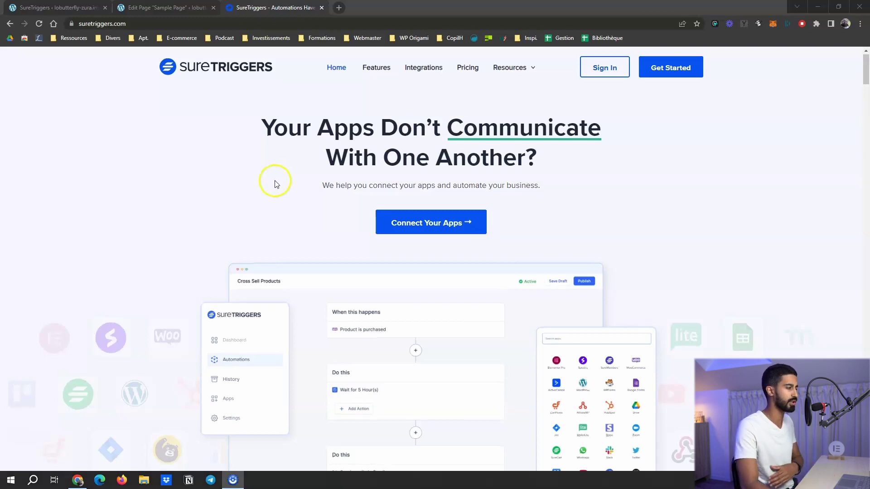
scroll(272, 172, "down", 2)
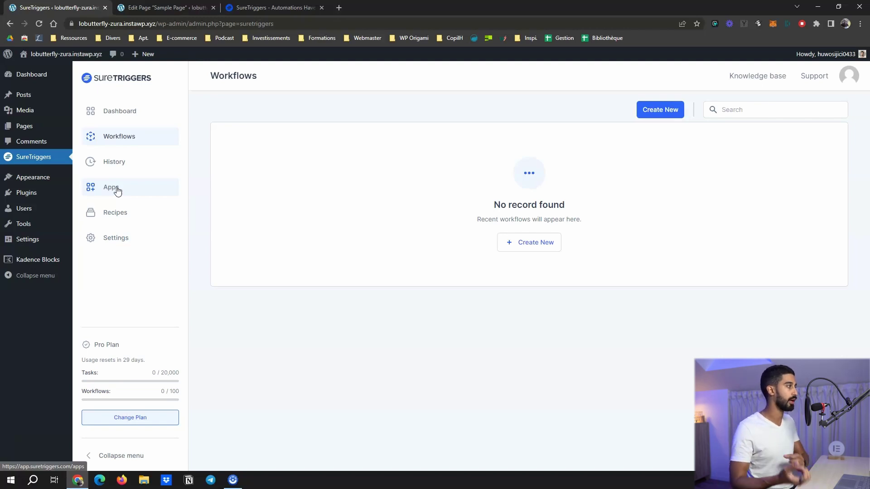
left_click(118, 211)
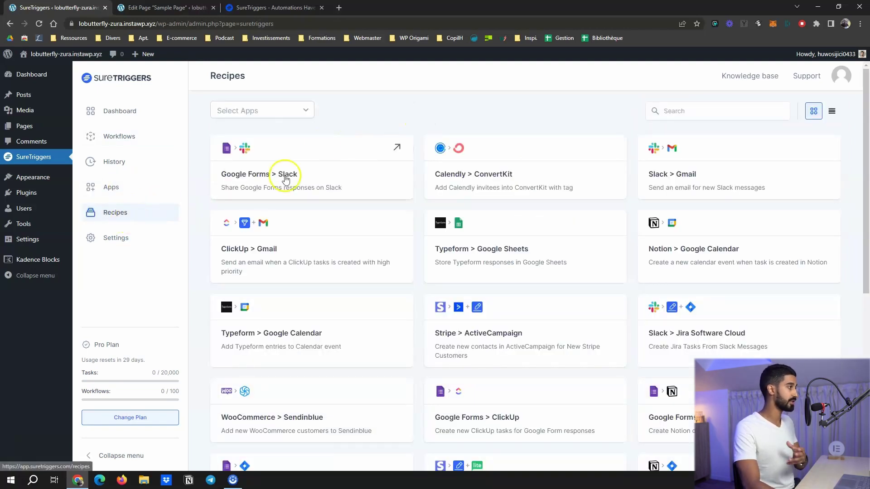
scroll(376, 118, "down", 8)
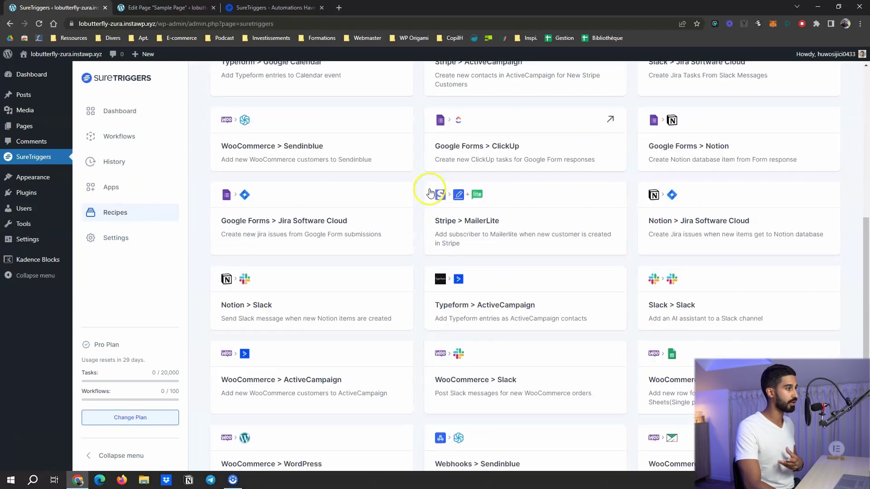
scroll(458, 201, "up", 8)
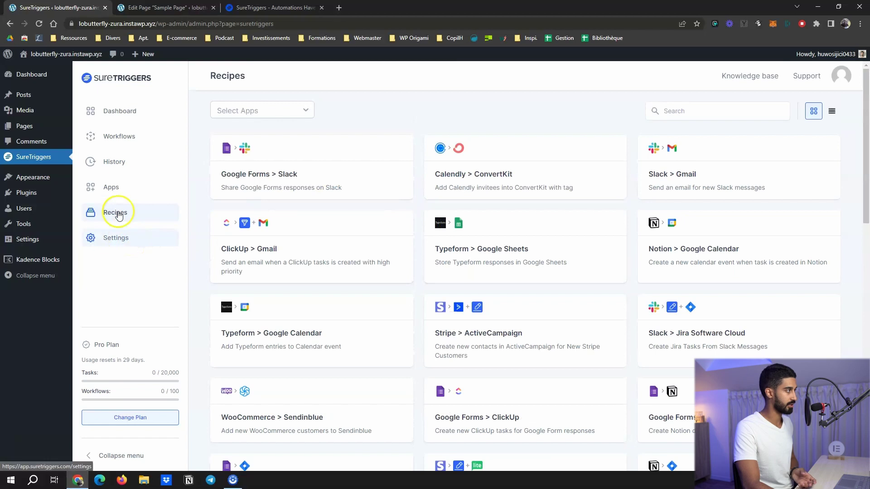
left_click(133, 141)
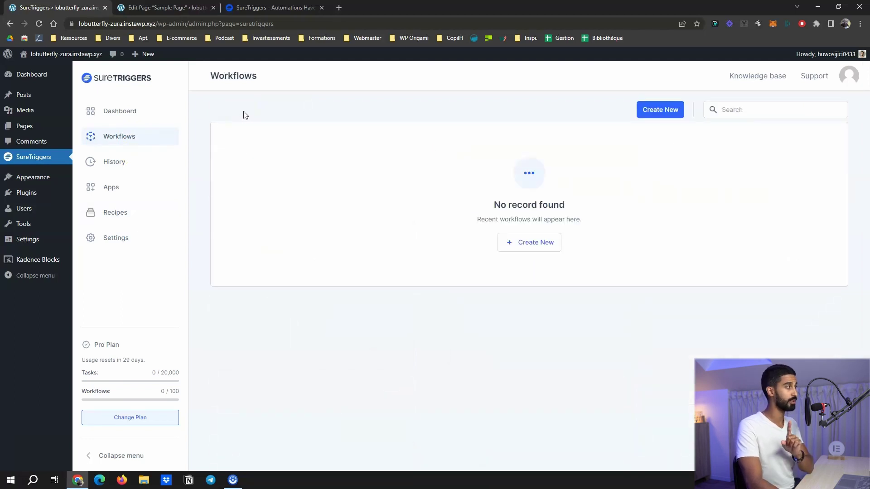
Step: Create a new workflow named 'Test' and start building it
left_click(659, 113)
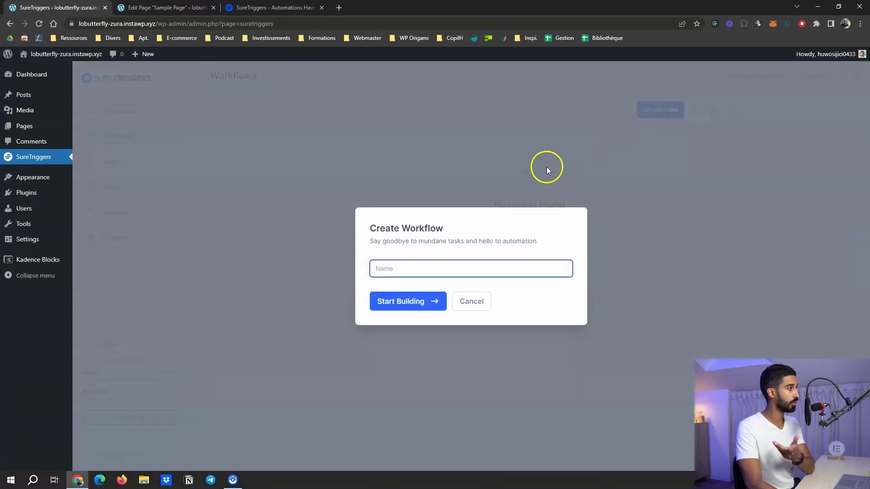
left_click(486, 120)
type("Test")
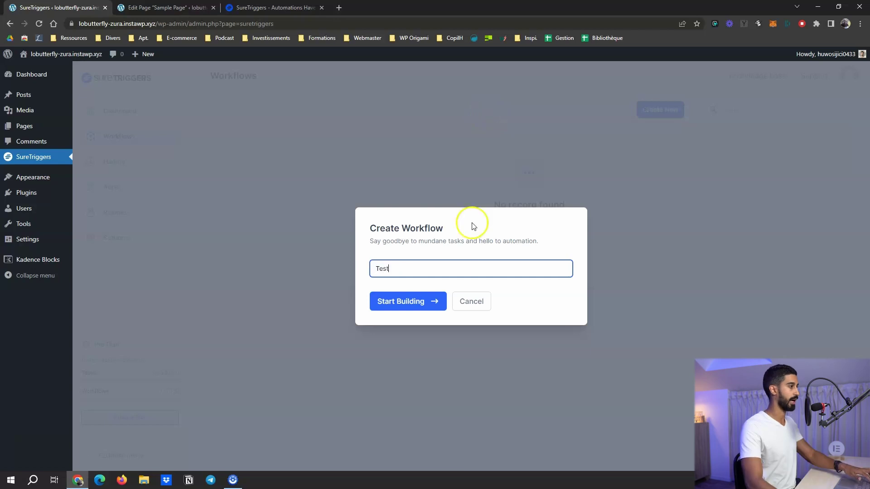
left_click(410, 303)
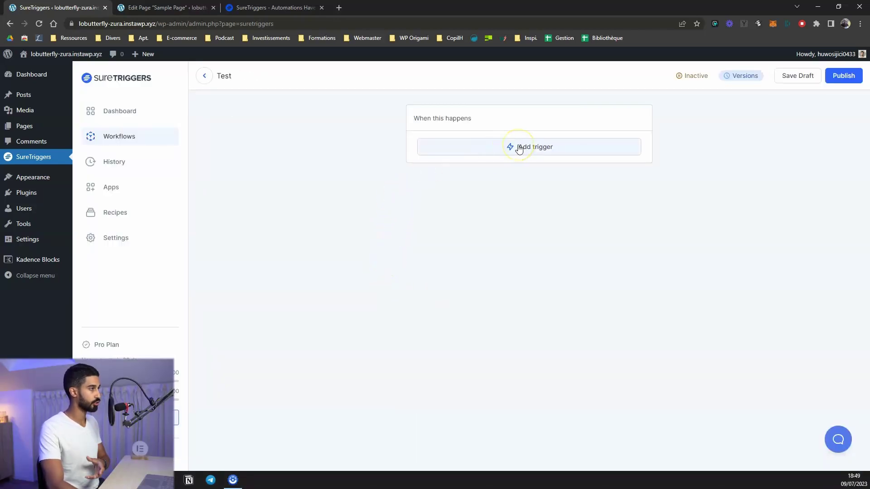
Step: Set the workflow's trigger to the Trigger Button app with the Button Clicked event
left_click(519, 147)
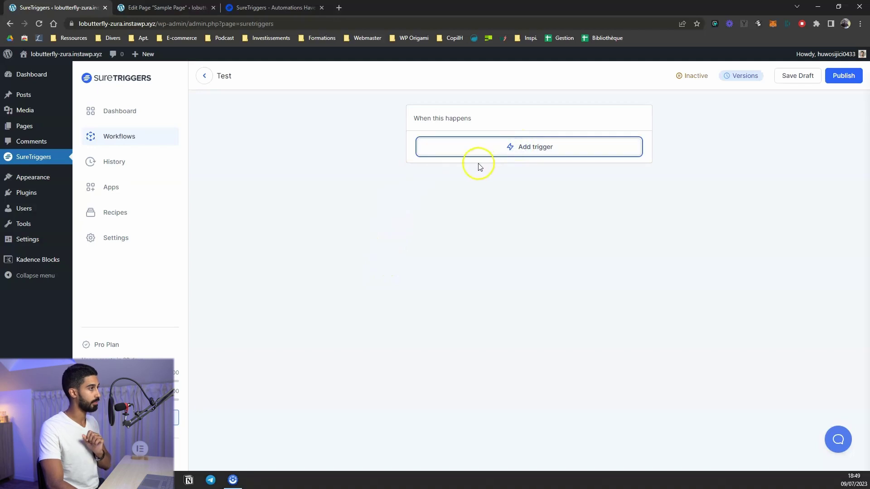
left_click(520, 145)
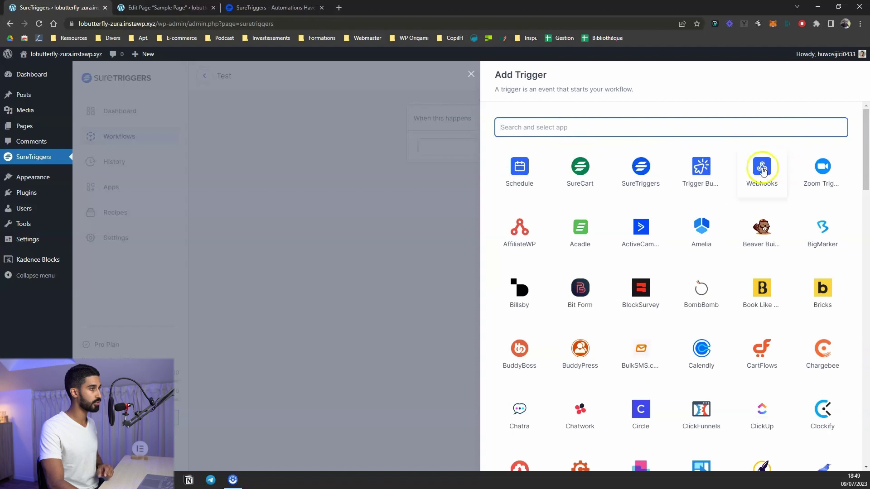
left_click(700, 171)
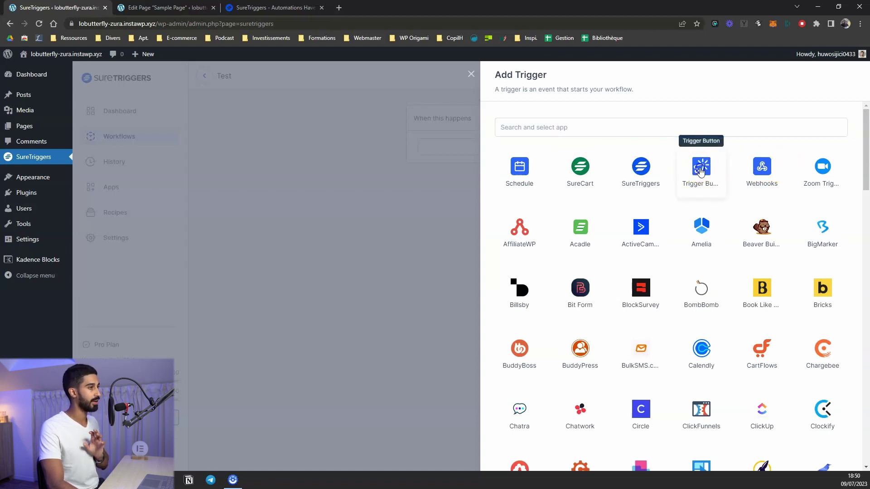
left_click(581, 184)
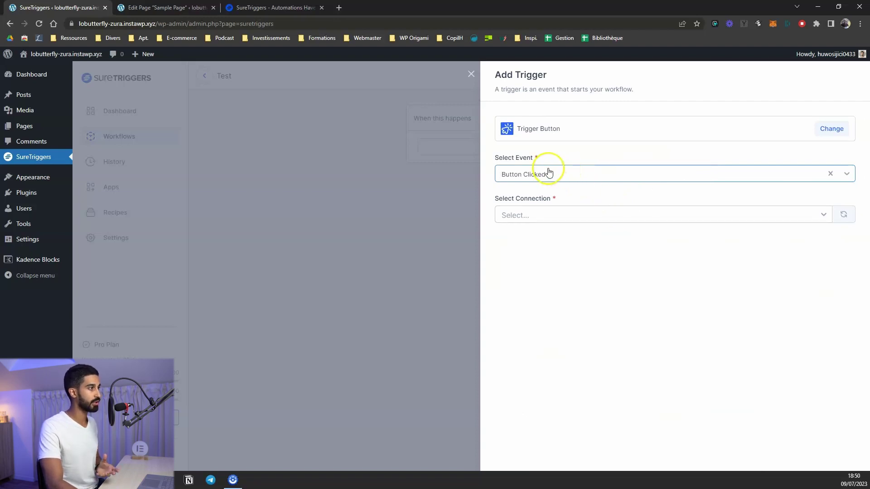
left_click(558, 174)
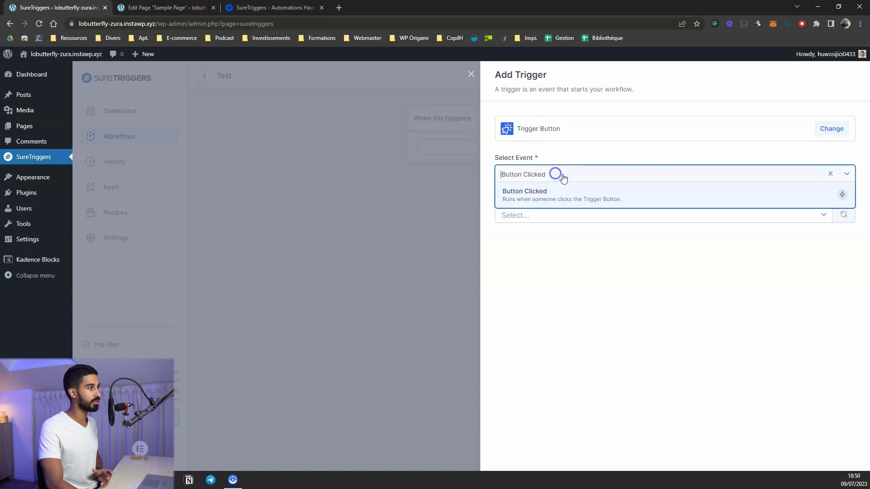
left_click(604, 154)
left_click(573, 216)
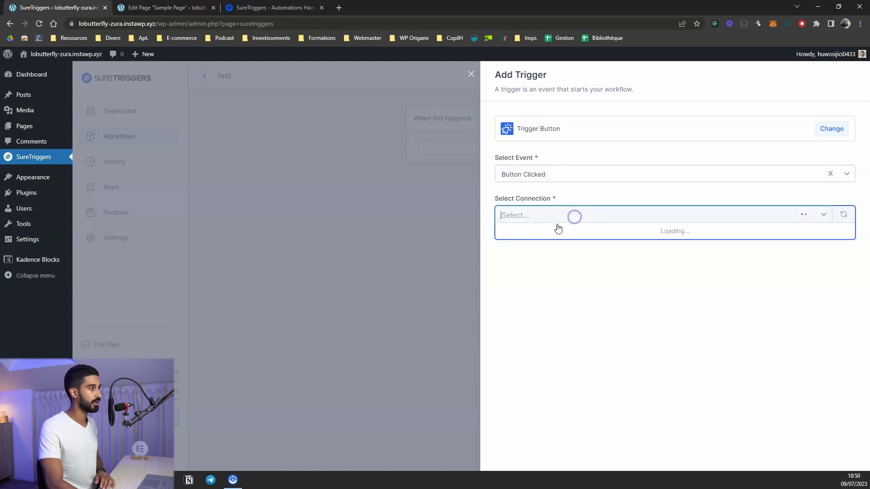
Step: Connect the trigger to the WordPress site, copy its button shortcode, and return to the Sample Page editor
left_click(537, 236)
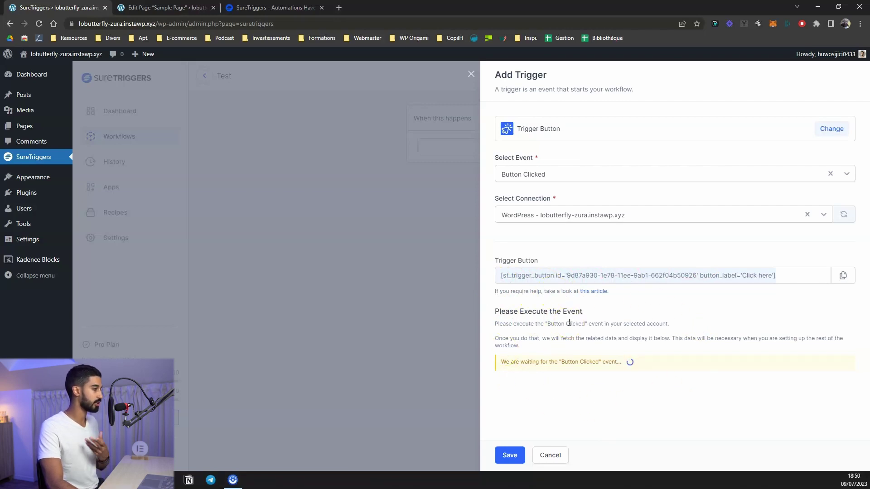
left_click(843, 277)
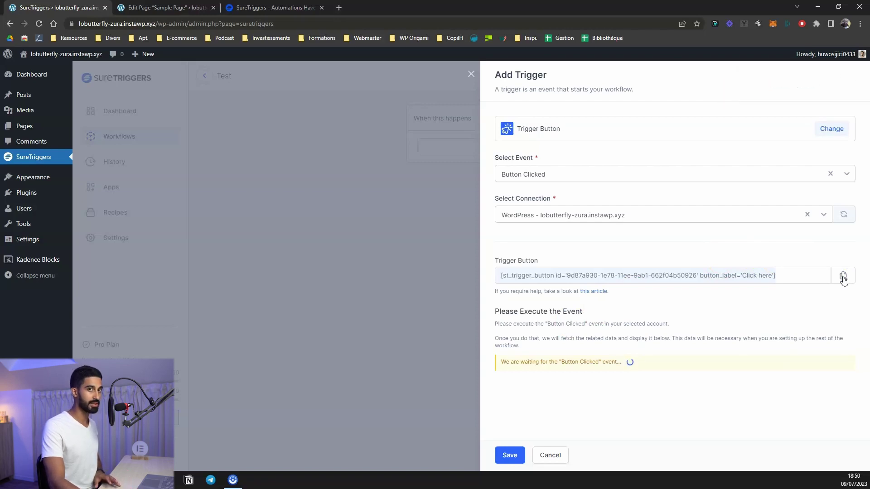
left_click(166, 8)
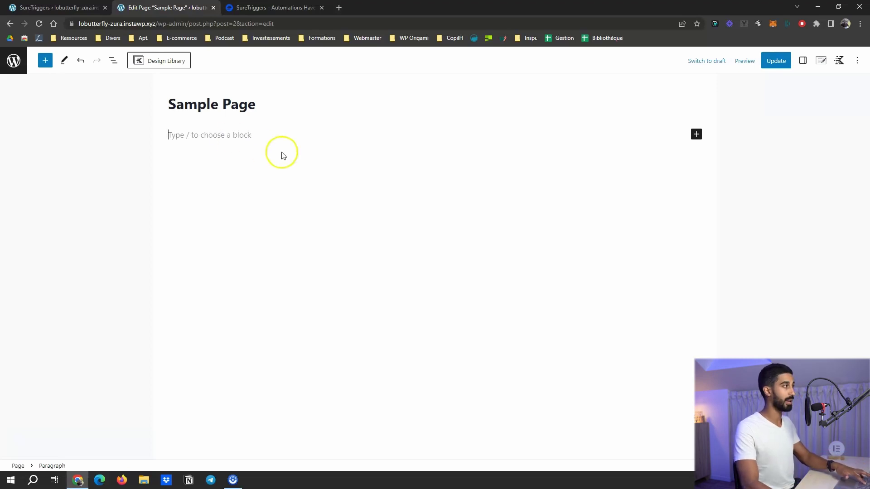
Step: Paste the 'Click here' trigger-button shortcode into the Sample Page, update it, and view the live page
key("ctrl+v")
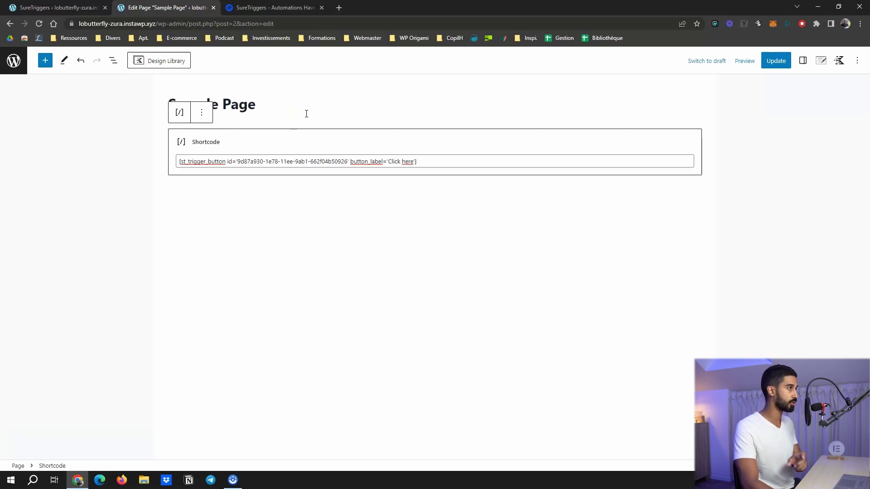
left_click(784, 62)
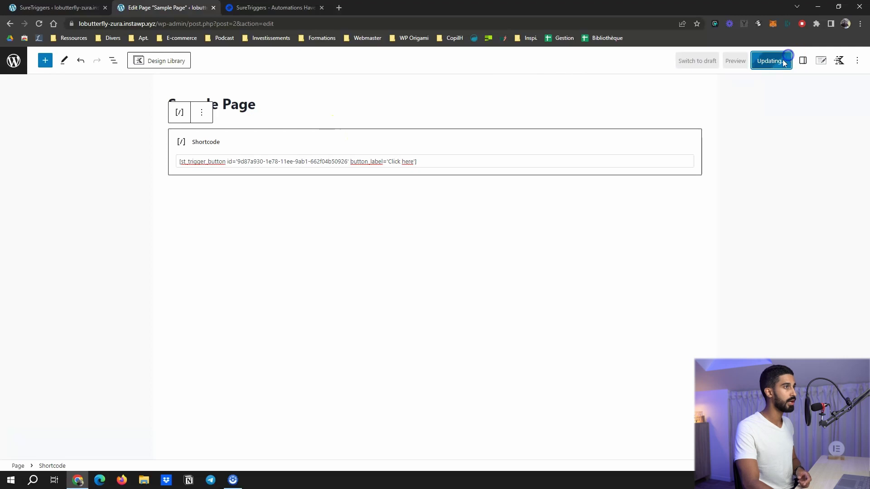
left_click(88, 446)
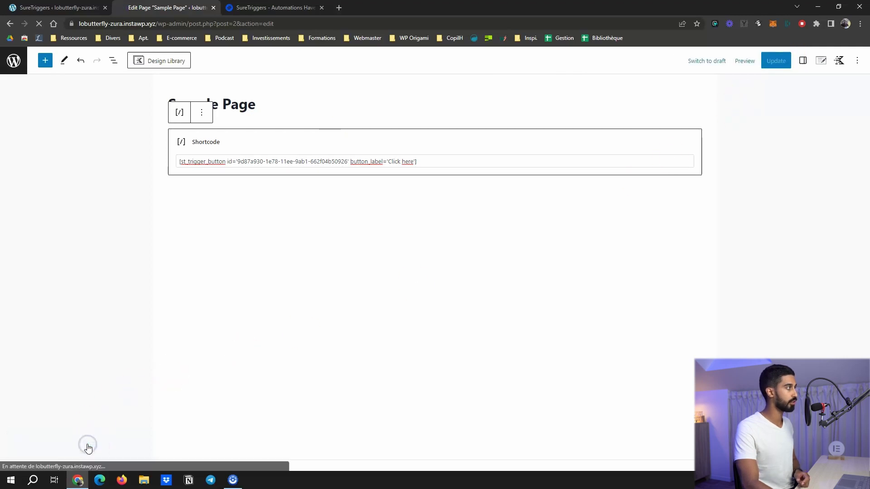
left_click(272, 8)
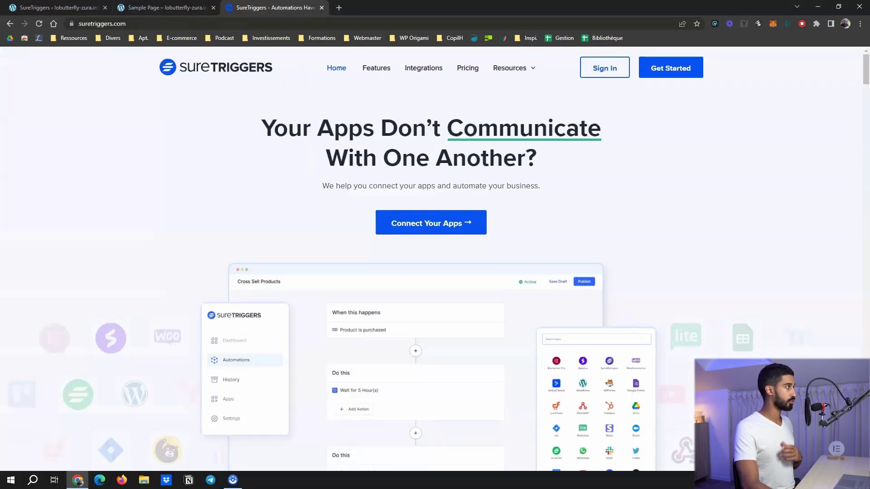
Step: Click the live Sample Page's 'Click here' button to capture sample data, then save the Button Clicked trigger
key("ctrl+1")
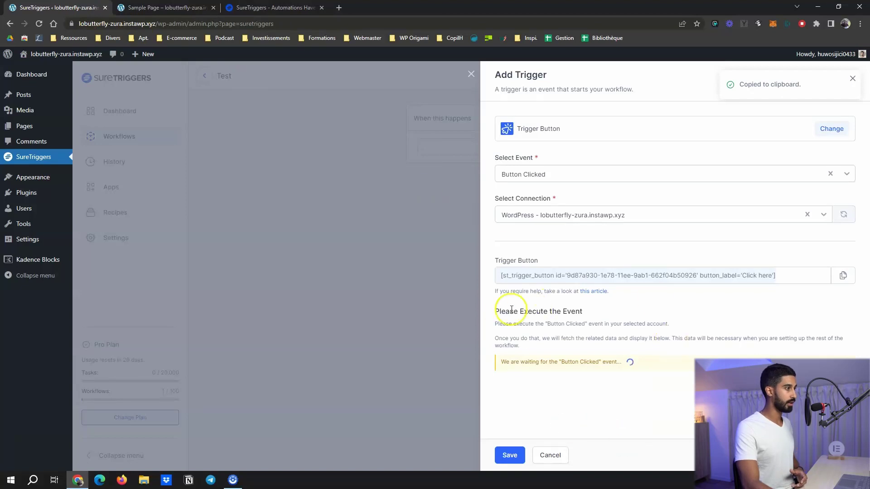
key("ctrl+2")
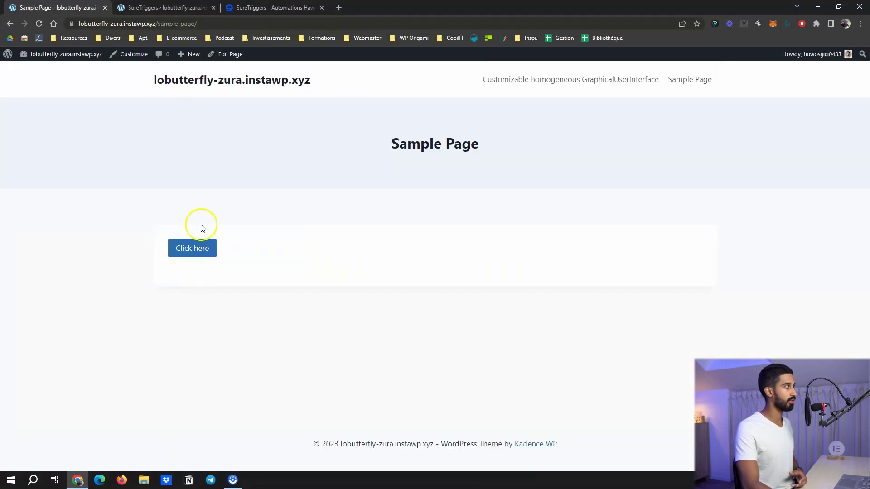
left_click(194, 254)
key("ctrl+2")
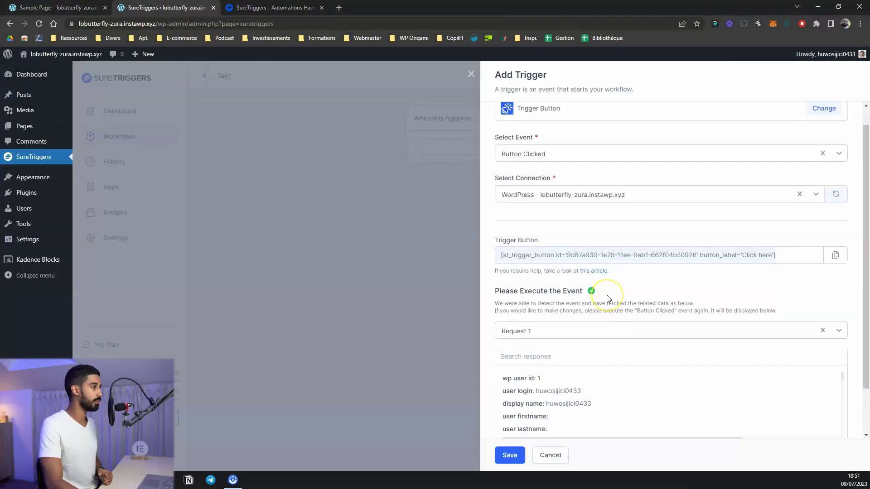
scroll(607, 299, "down", 1)
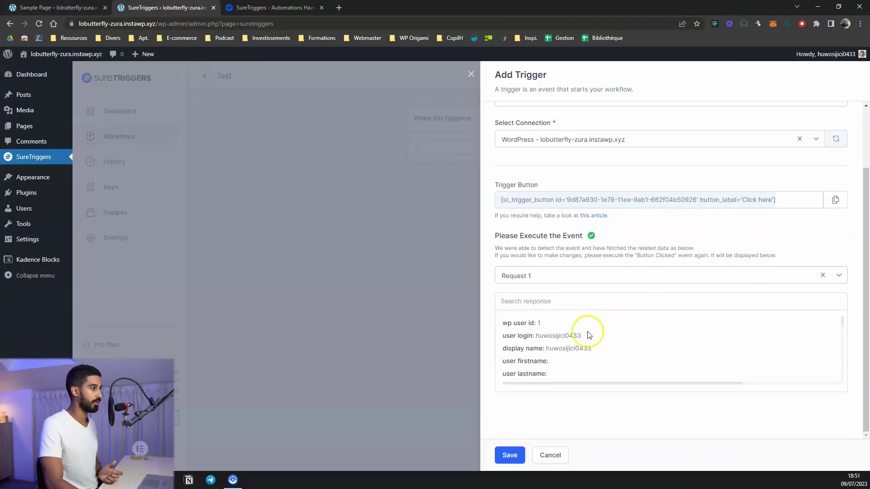
left_click(509, 455)
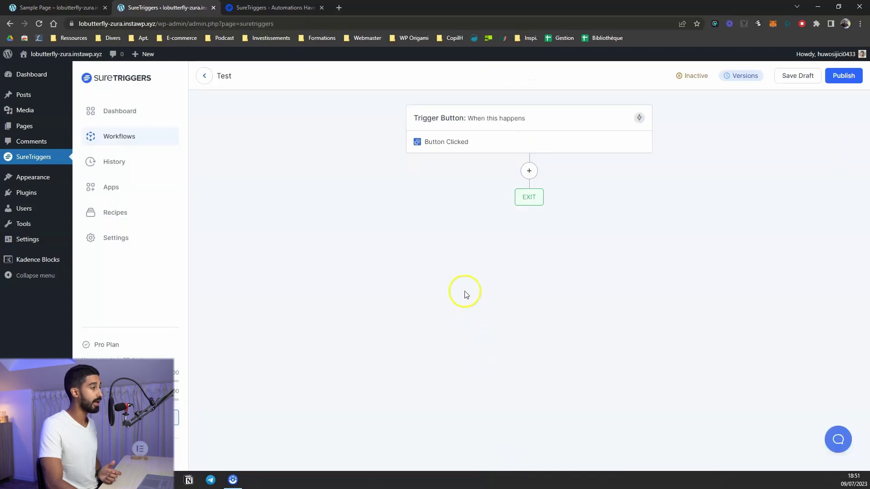
Step: Open the Add Action panel from the + node below the Button Clicked trigger
left_click(530, 171)
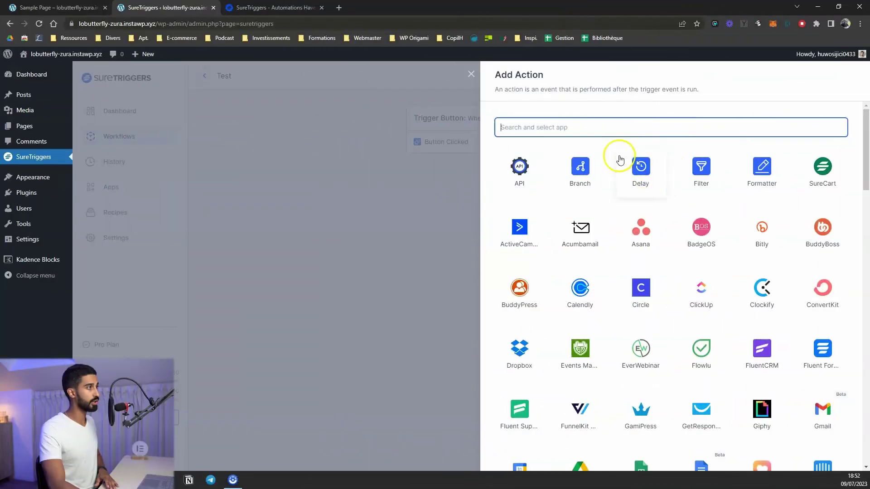
scroll(641, 165, "down", 6)
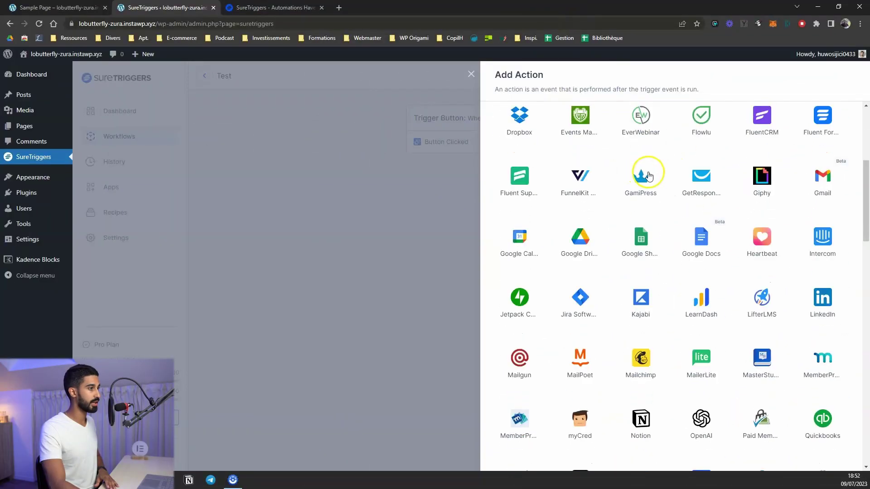
scroll(654, 177, "down", 10)
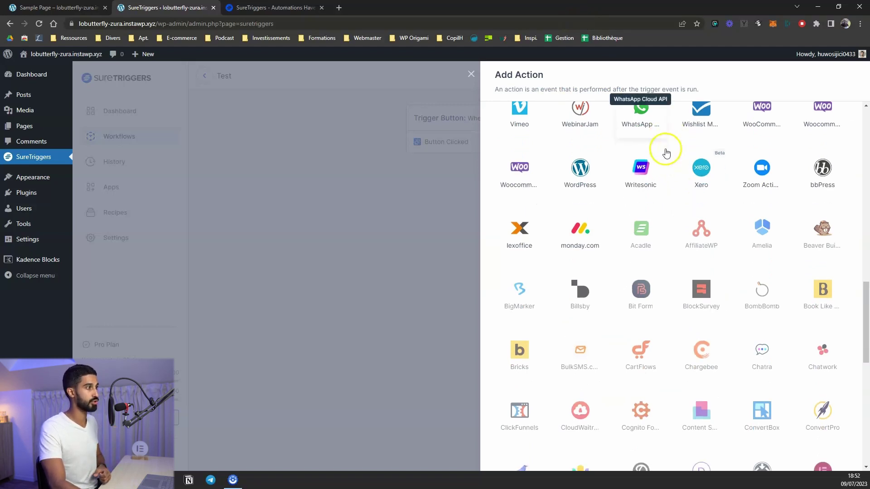
scroll(693, 184, "up", 15)
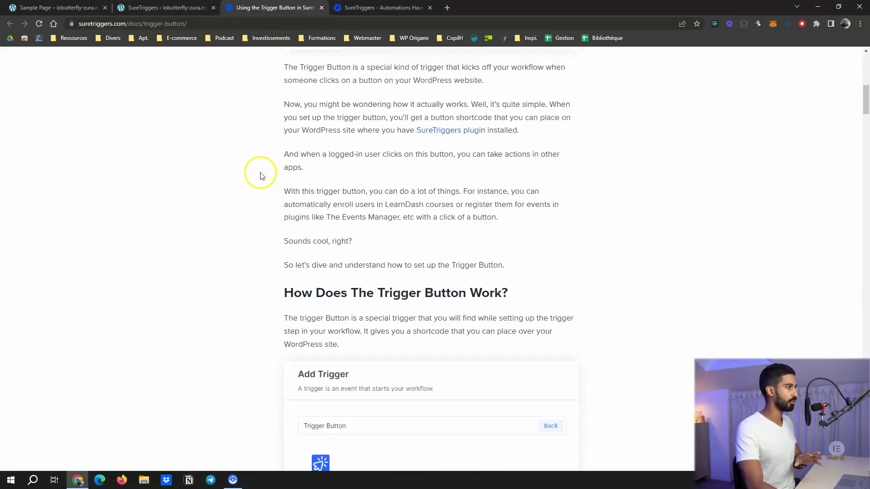
scroll(258, 174, "down", 8)
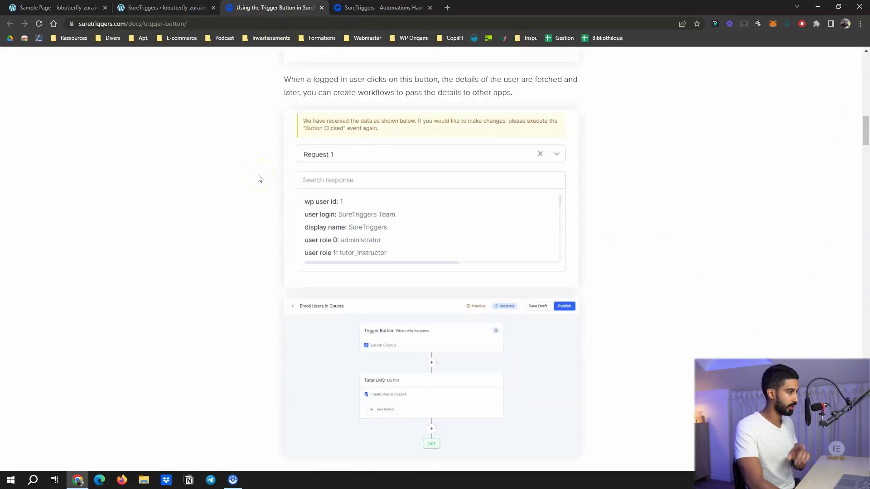
Step: Scroll the Trigger Button guide to 'What Can You Do With the Trigger Button?'
scroll(259, 177, "down", 7)
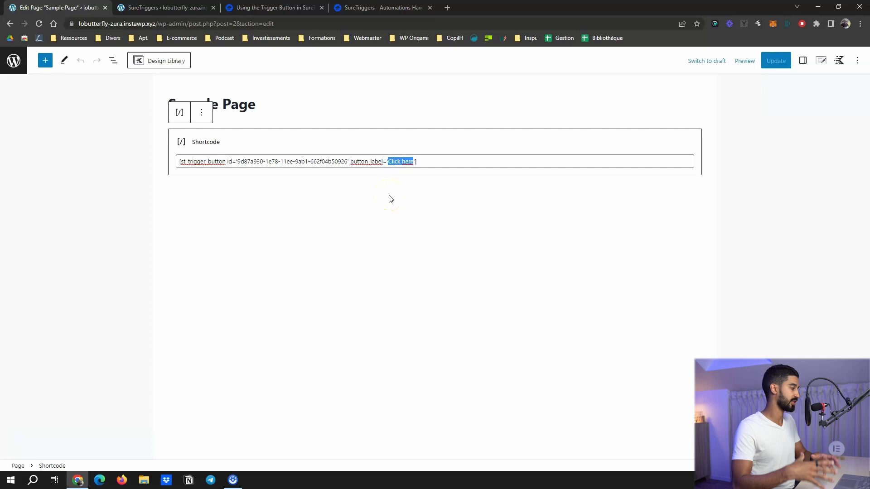
Step: Copy the after_clicked_label parameter name from the Trigger Button docs
left_click_drag(358, 255, 288, 260)
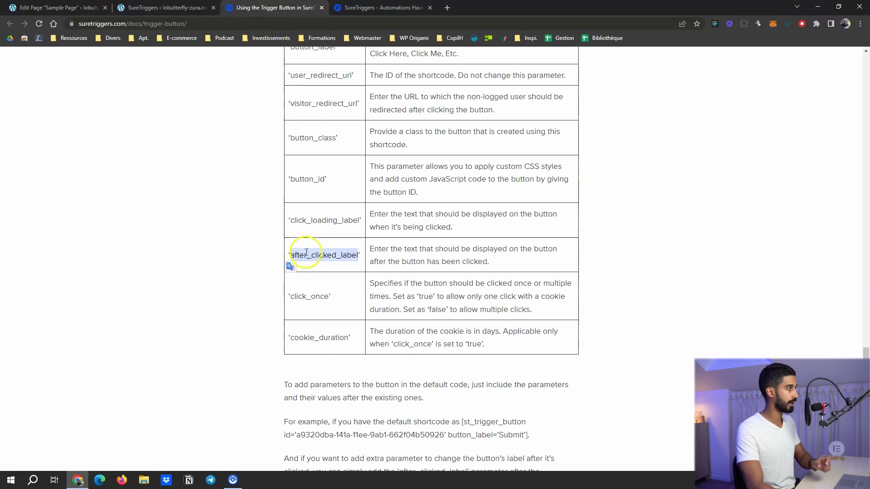
right_click(306, 253)
left_click(326, 258)
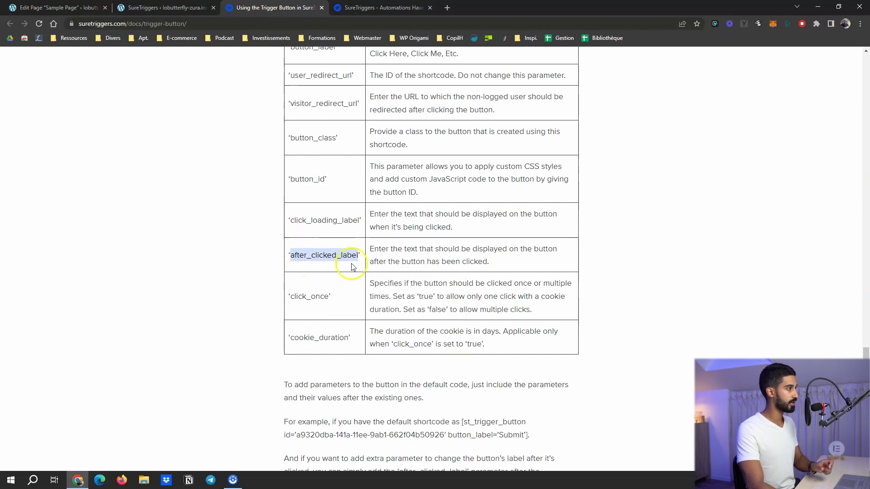
Step: Set the shortcode to button_label='Subscribe to my newsletter' and after_clicked_label='You are subscribed, thanks !', then update the page
key("ctrl+1")
left_click(458, 160)
left_click(431, 183)
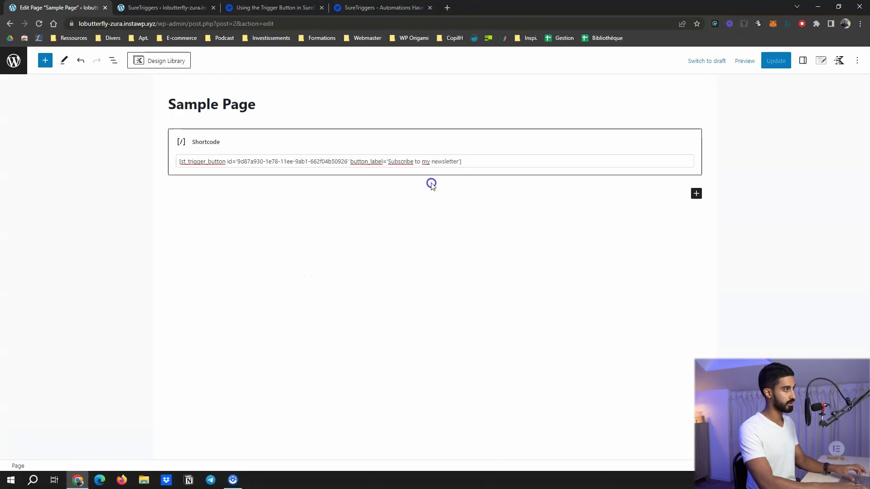
left_click(460, 161)
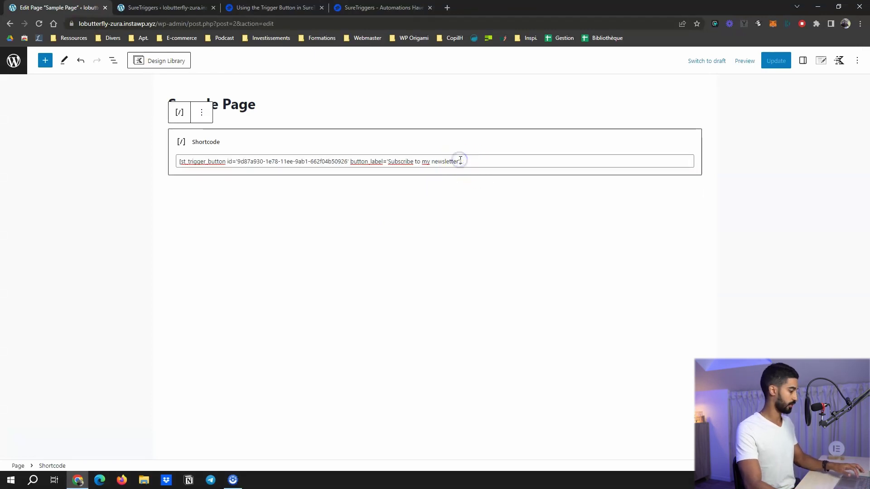
key("ctrl+v")
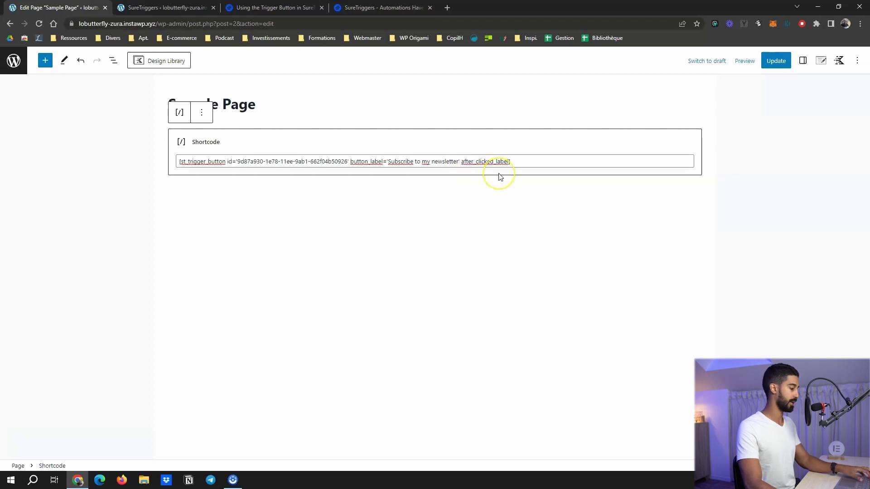
key("ctrl+v")
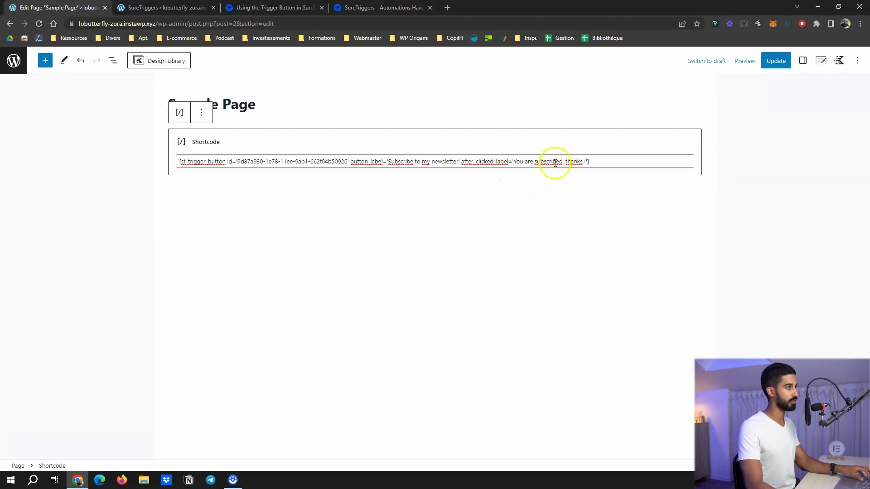
left_click(770, 61)
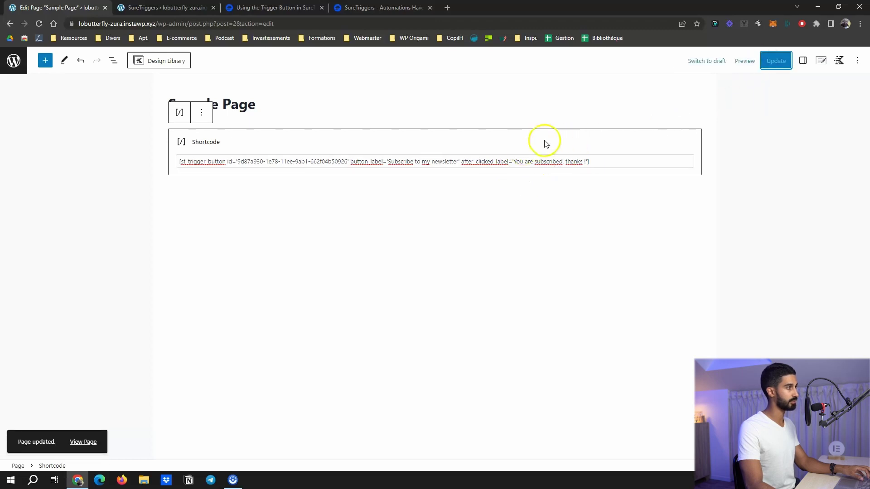
Step: View the live Sample Page as a visitor and press the 'Subscribe to my newsletter' button
key("alt+Tab")
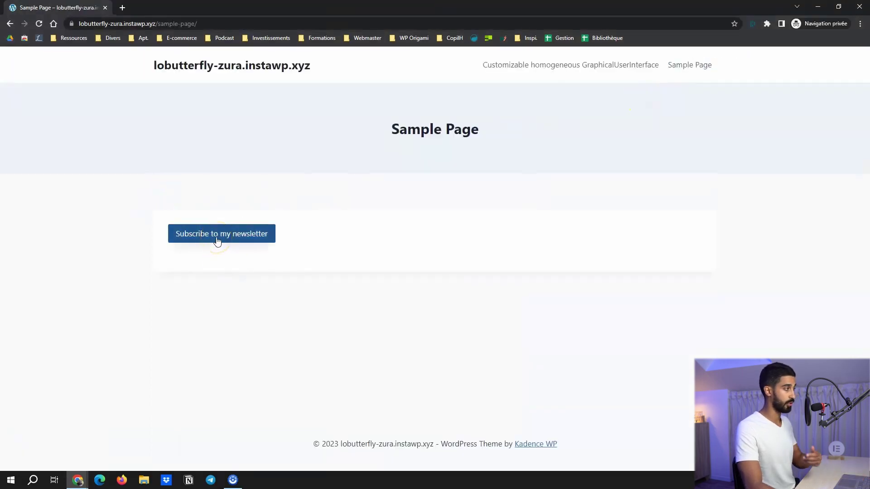
left_click(240, 199)
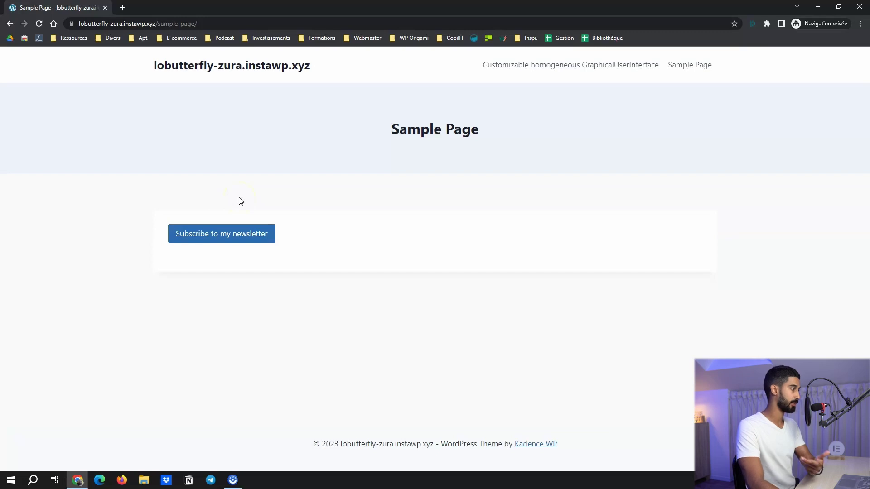
left_click(217, 235)
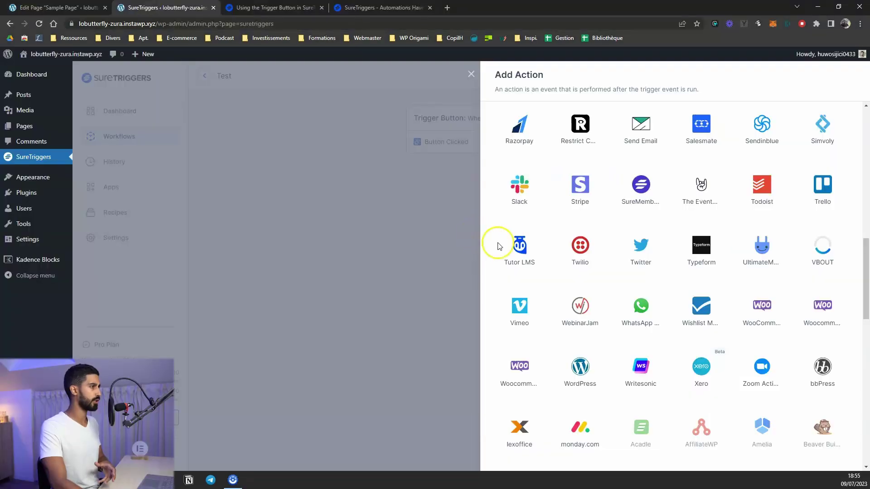
scroll(498, 246, "down", 1)
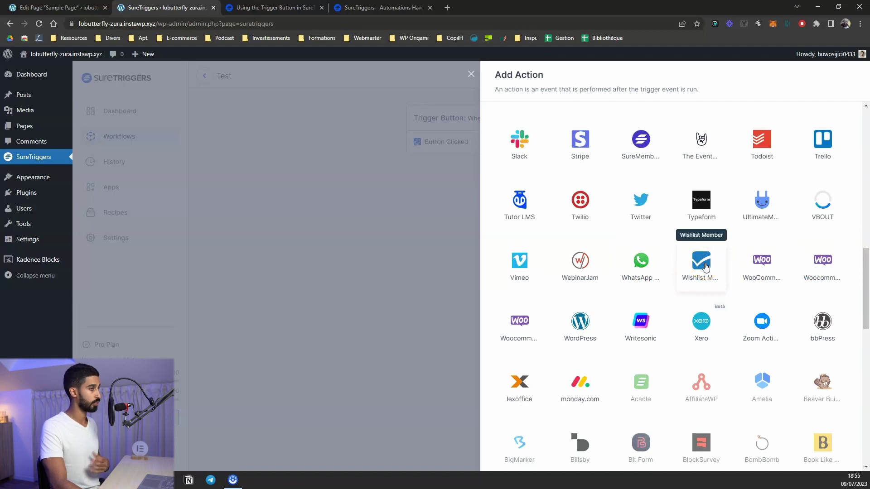
scroll(725, 227, "up", 1)
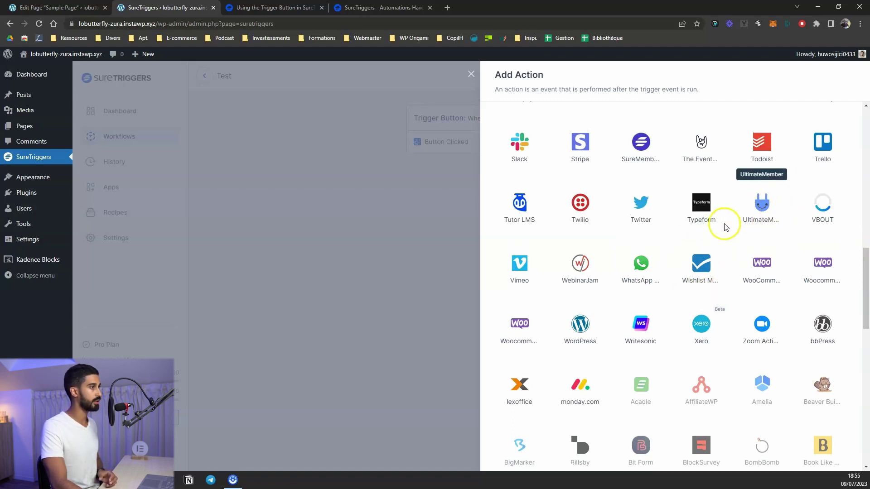
scroll(726, 227, "up", 1)
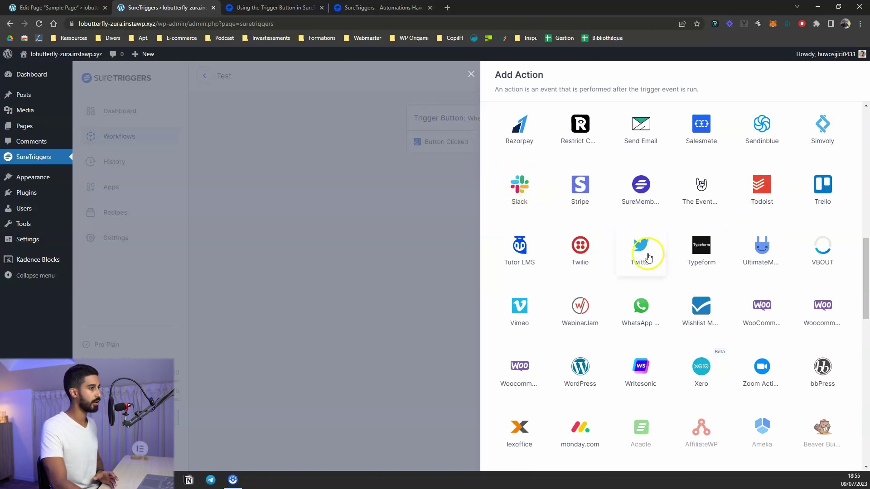
scroll(647, 254, "down", 1)
scroll(752, 290, "down", 4)
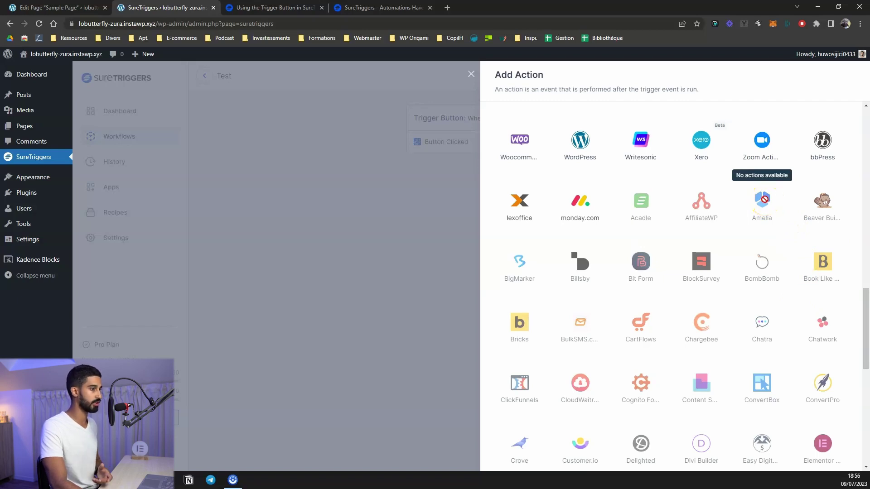
scroll(765, 209, "down", 5)
scroll(738, 217, "down", 4)
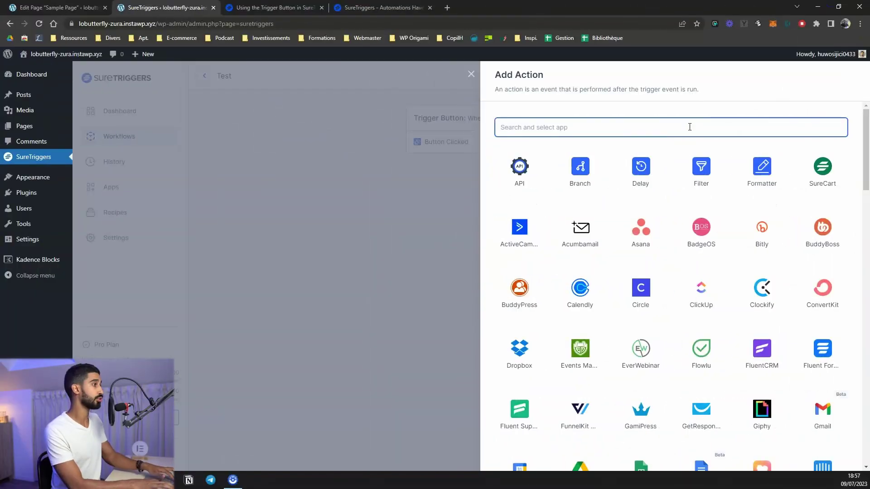
Step: Filter the Add Action apps by 'ema' to show only Send Email
type("ema")
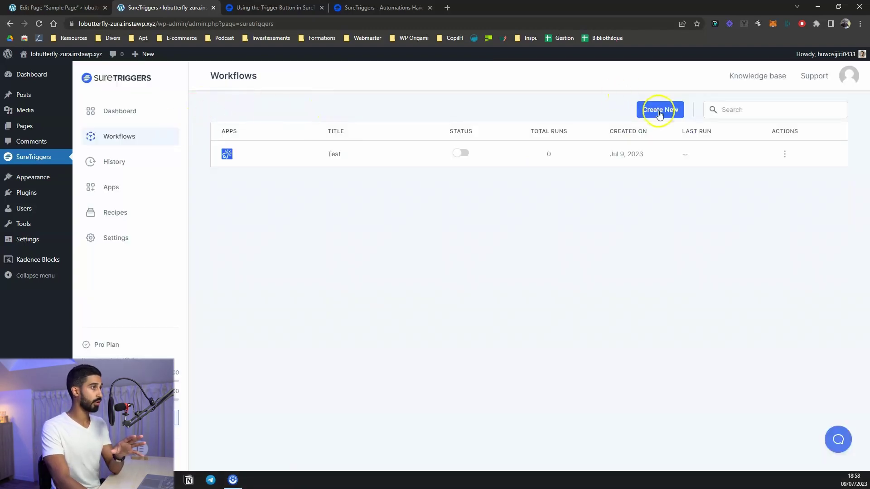
Step: Create a new workflow named 'vb v' in the builder and bring up its trigger app choices
left_click(659, 110)
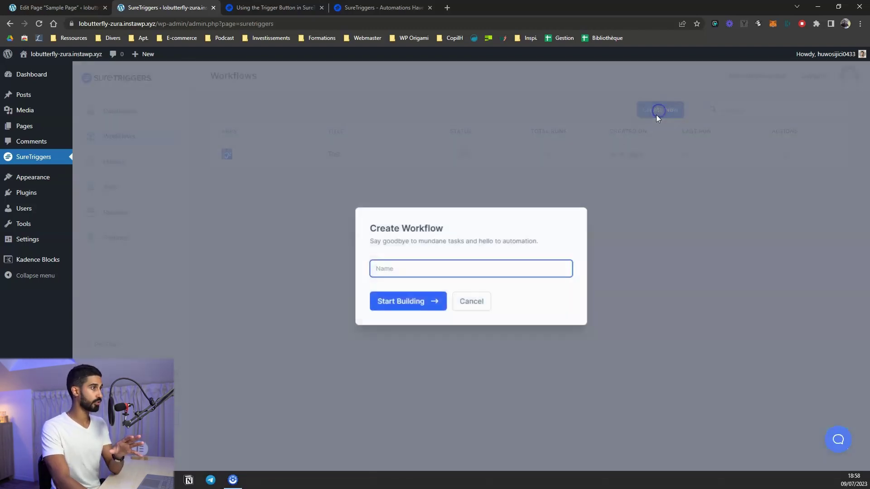
type("qp-1")
left_click(408, 301)
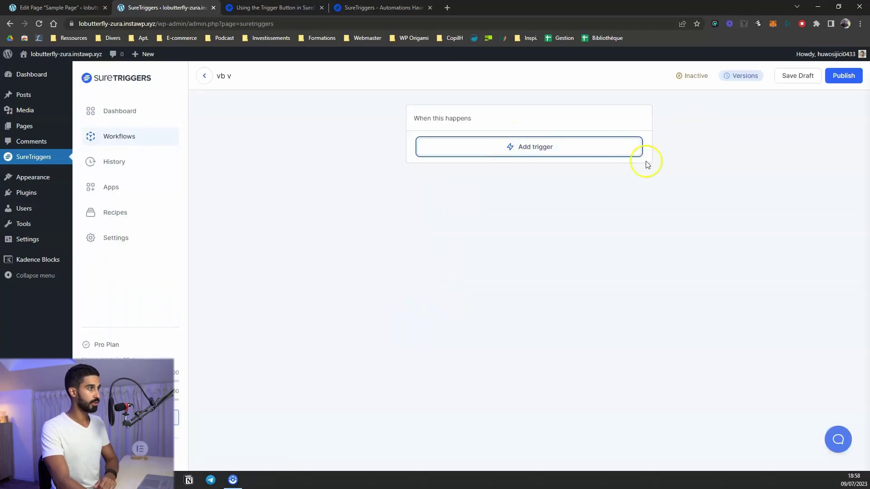
left_click(633, 151)
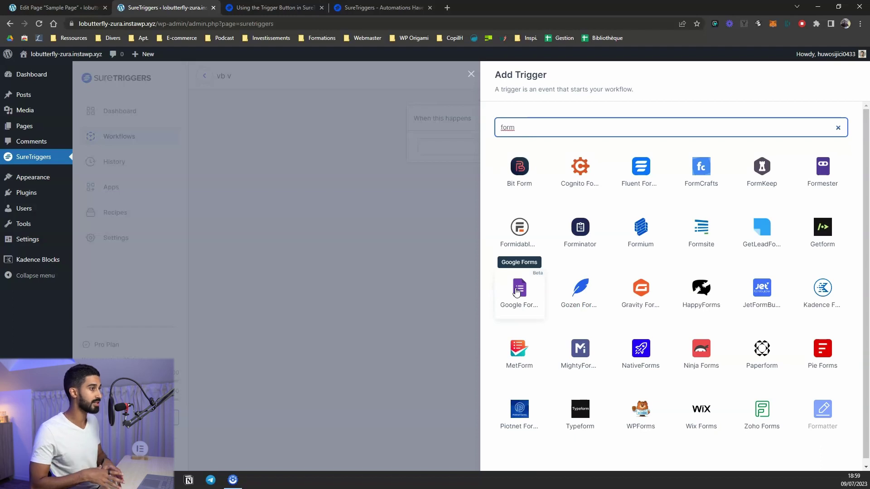
Step: Change the trigger app search from 'form' to 'fluent', listing FluentCRM, Fluent Forms and Fluent Support
key("BackSpace")
key("BackSpace")
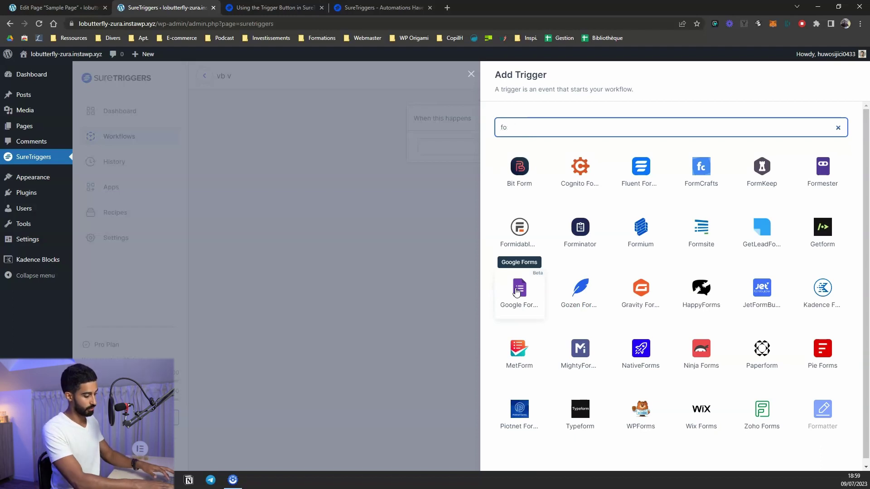
key("BackSpace")
type("luent")
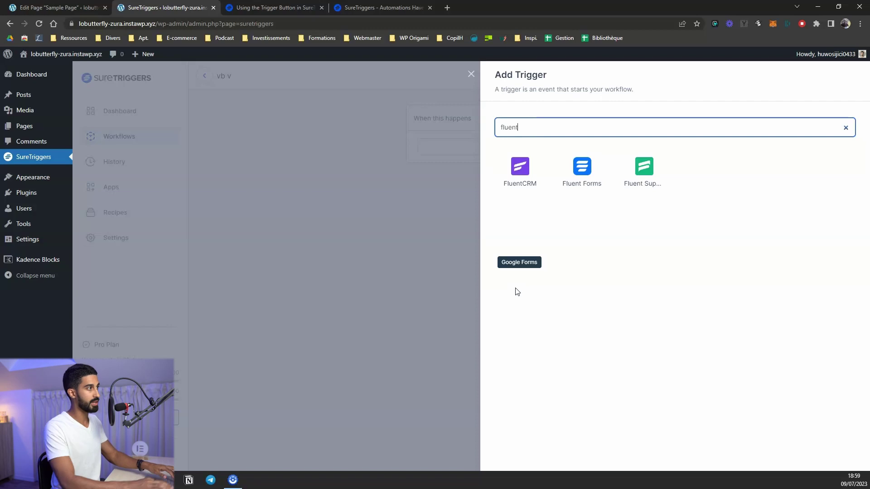